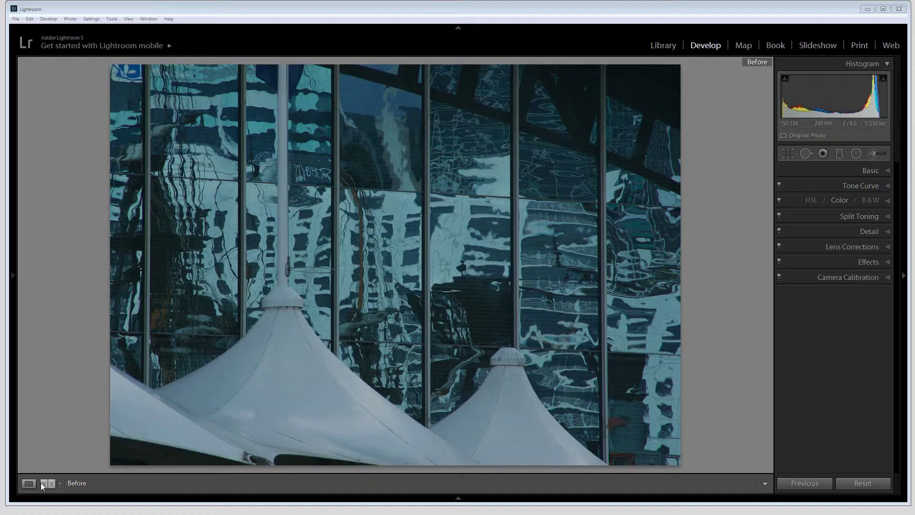
Switch off the Before view, then undo the edits to restore the unedited blue-teal photo
click(753, 455)
key(backslash)
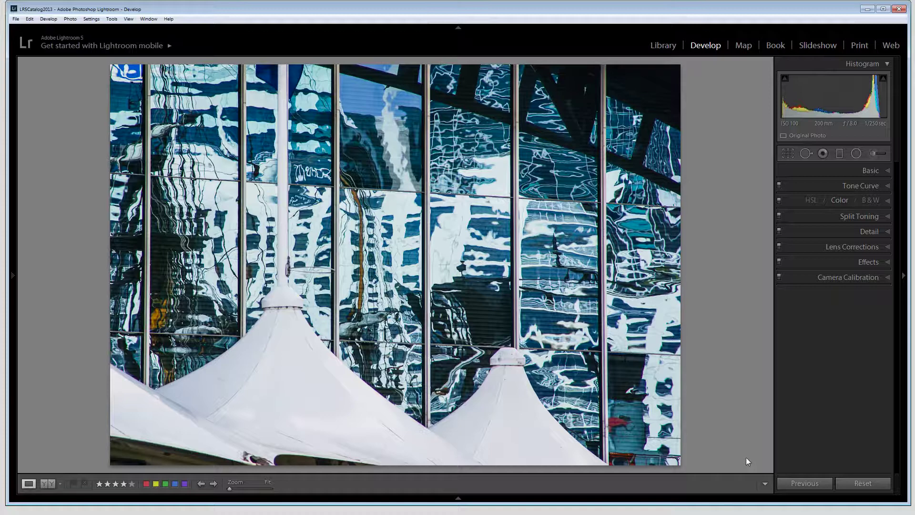
key(ctrl+z)
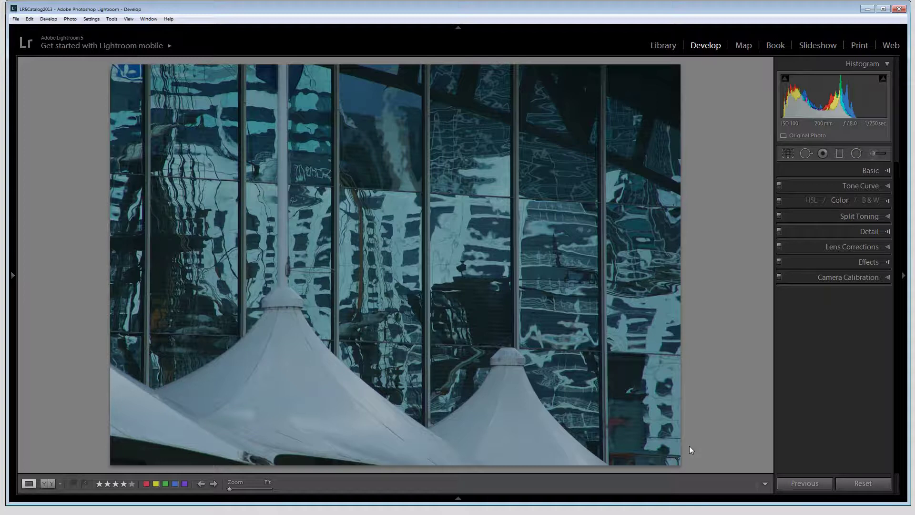
Straighten the photo to a −0.58 angle and apply the crop
click(787, 157)
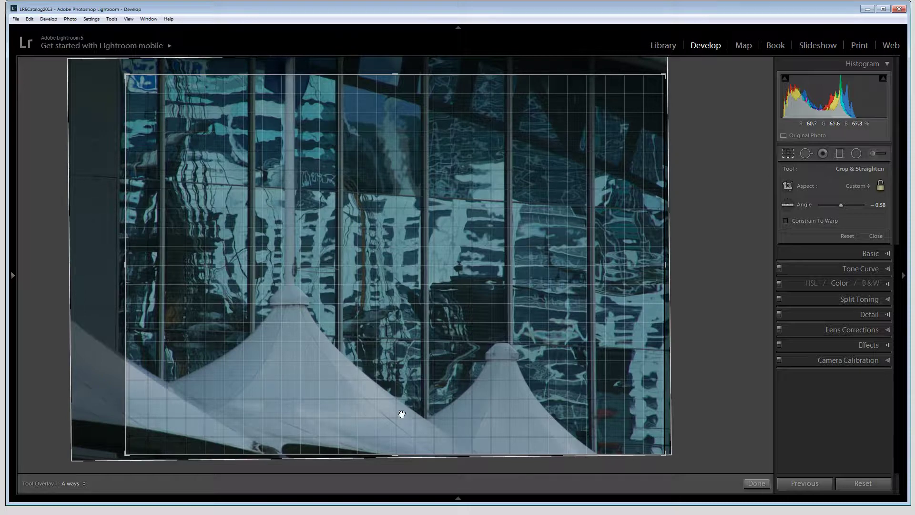
click(757, 484)
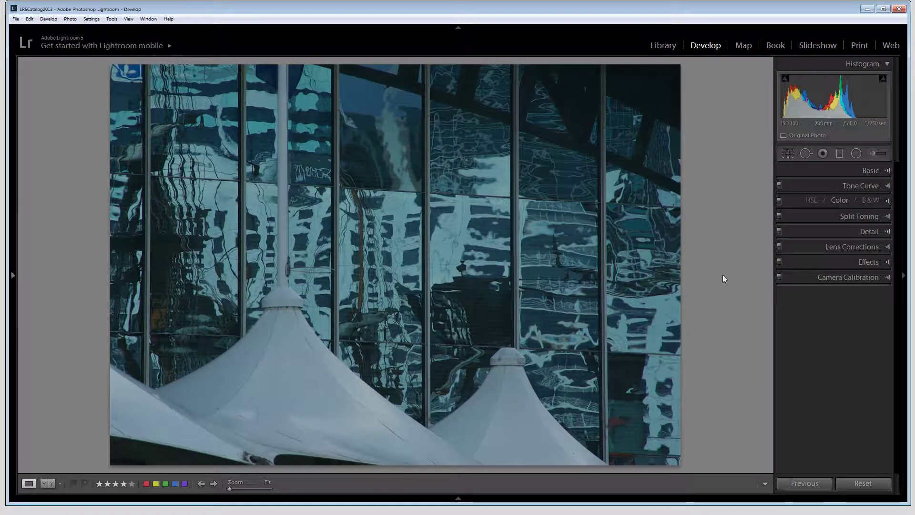
Sample neutral tent and glass spots with the WB eyedropper for Custom white balance, Temp +11, Tint +14
click(888, 170)
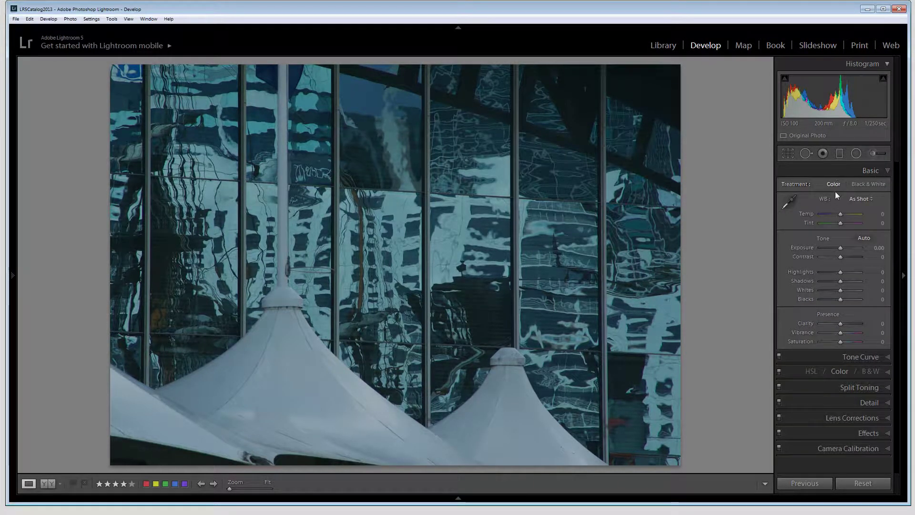
click(787, 201)
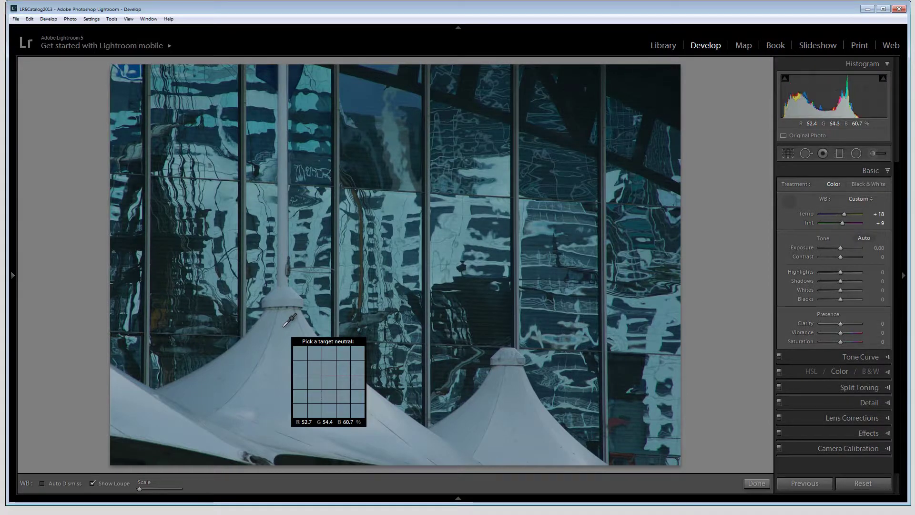
click(284, 326)
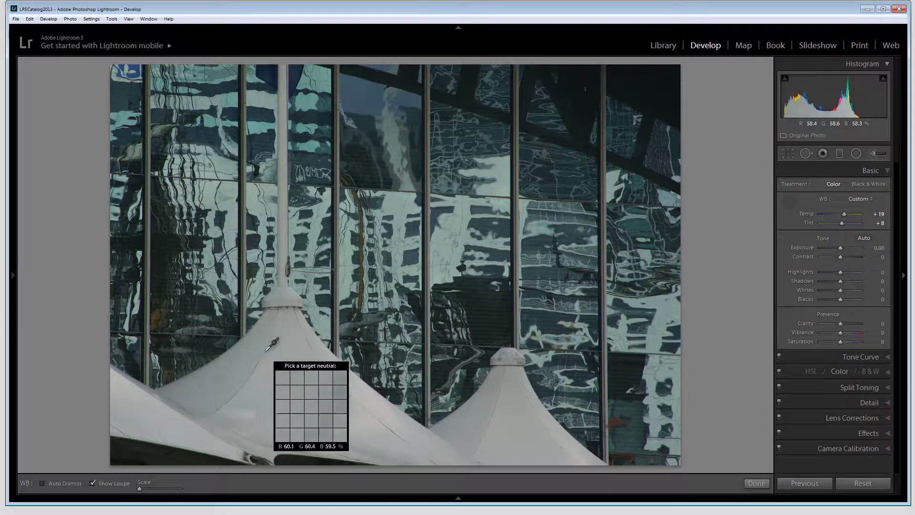
click(296, 382)
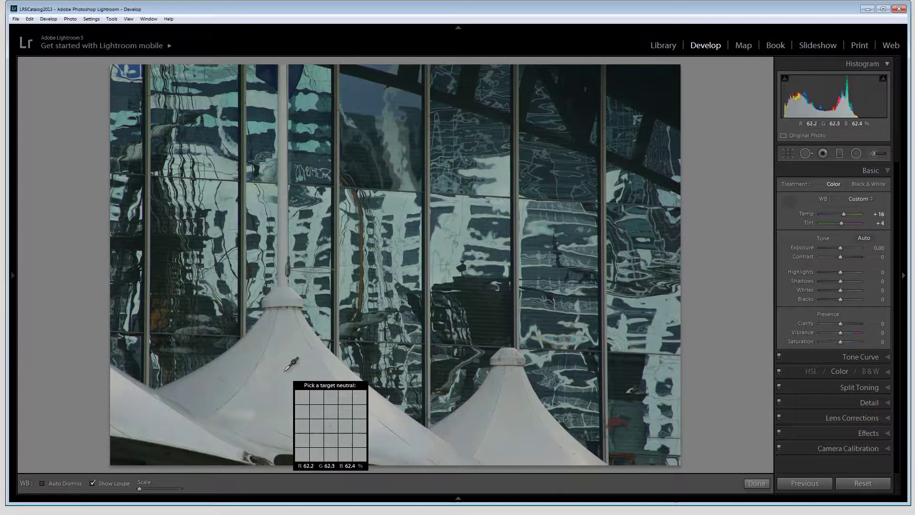
click(338, 246)
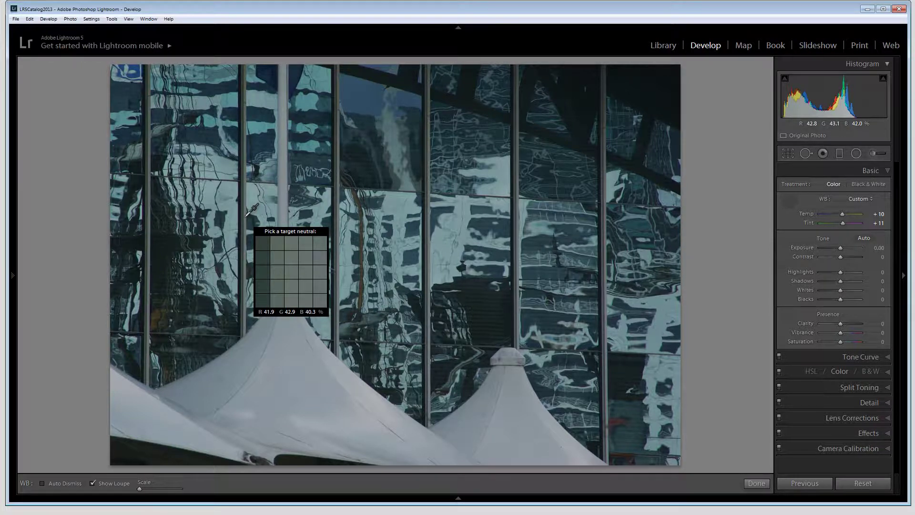
click(246, 216)
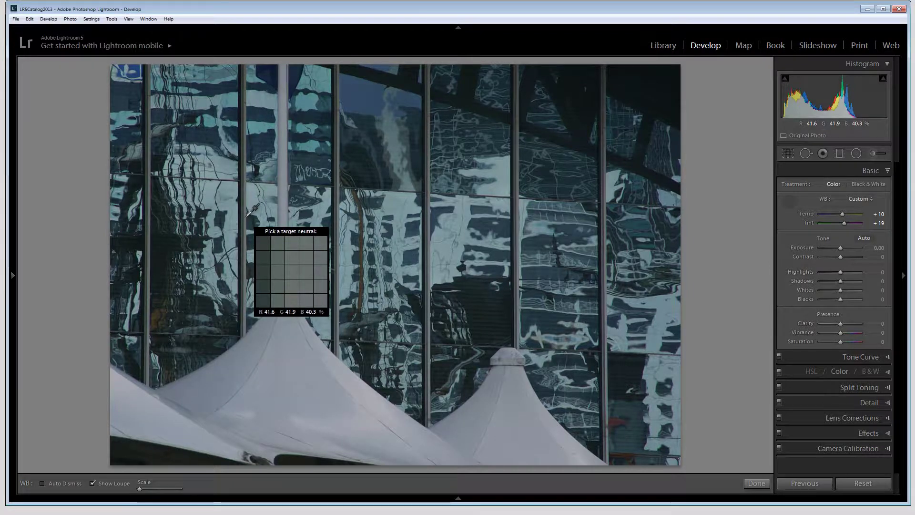
click(335, 214)
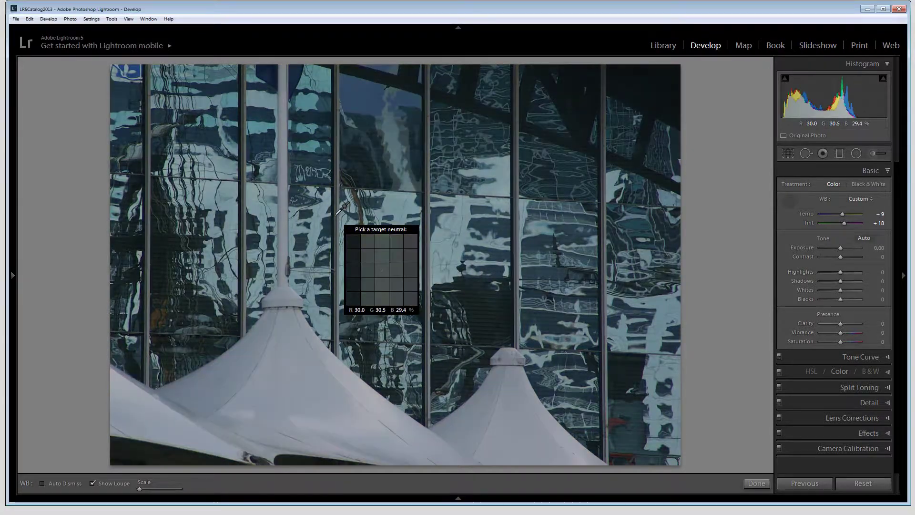
click(340, 216)
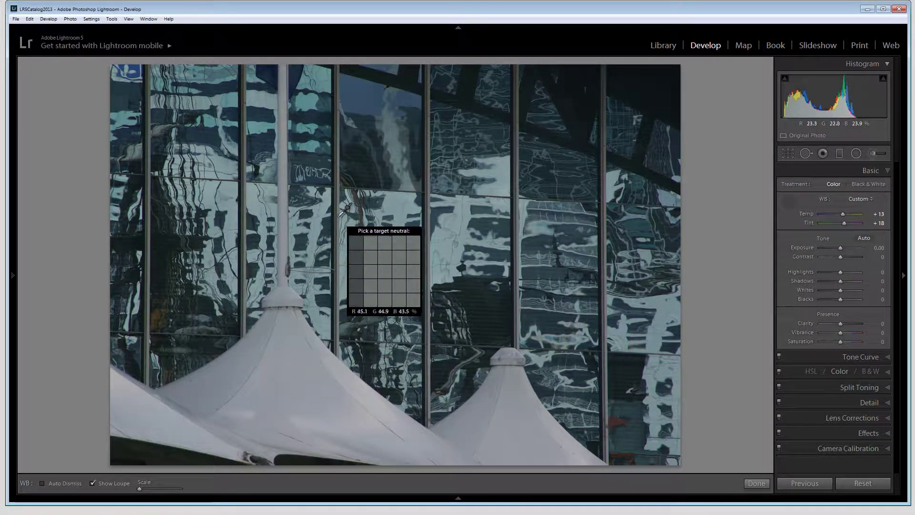
click(339, 219)
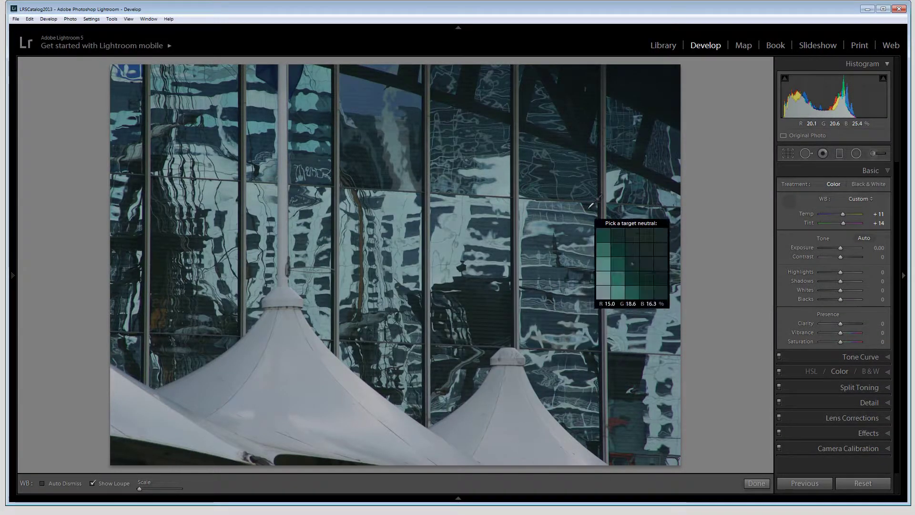
click(788, 204)
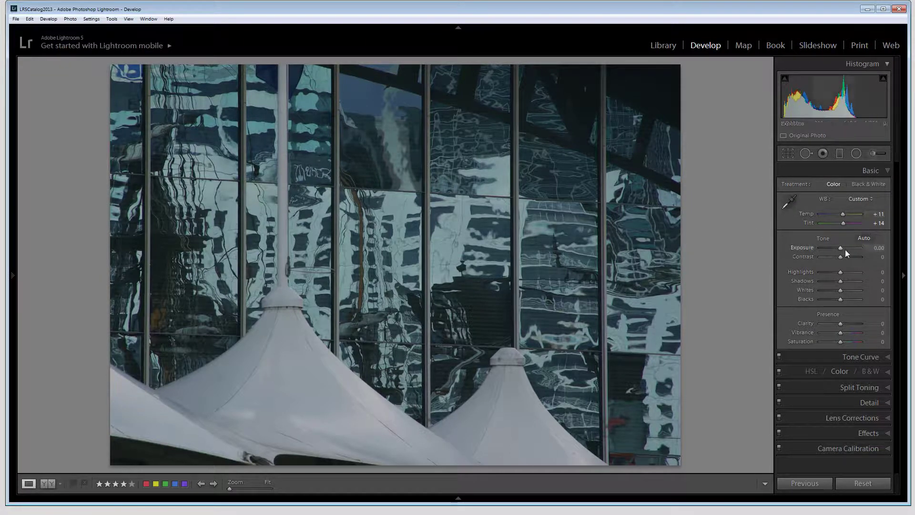
Raise Exposure to +1.55 and Contrast to +36 in the Basic panel
drag(841, 251, 848, 248)
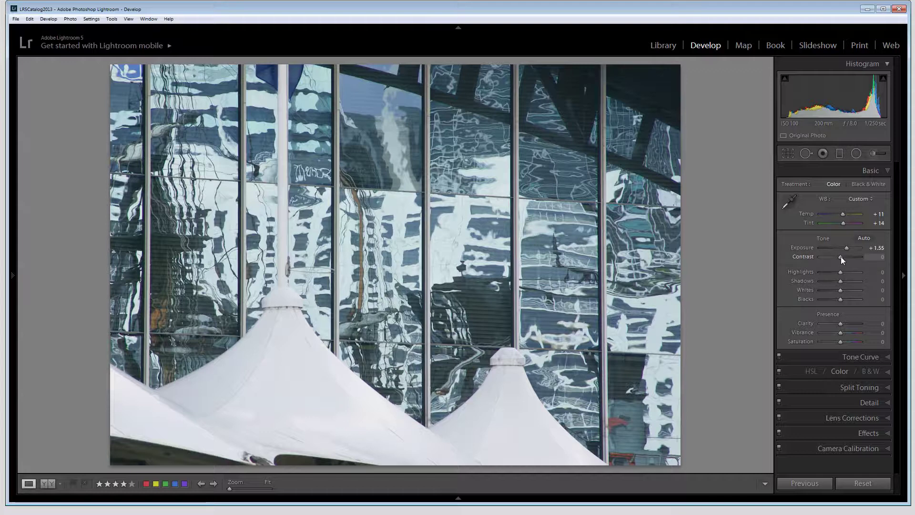
drag(842, 256, 848, 259)
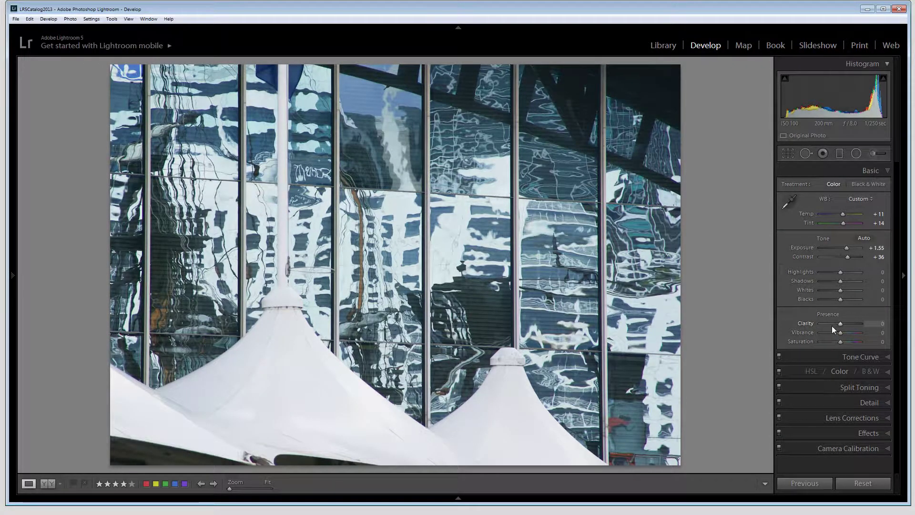
Set Clarity to +64 and Vibrance to about +45
drag(841, 323, 852, 324)
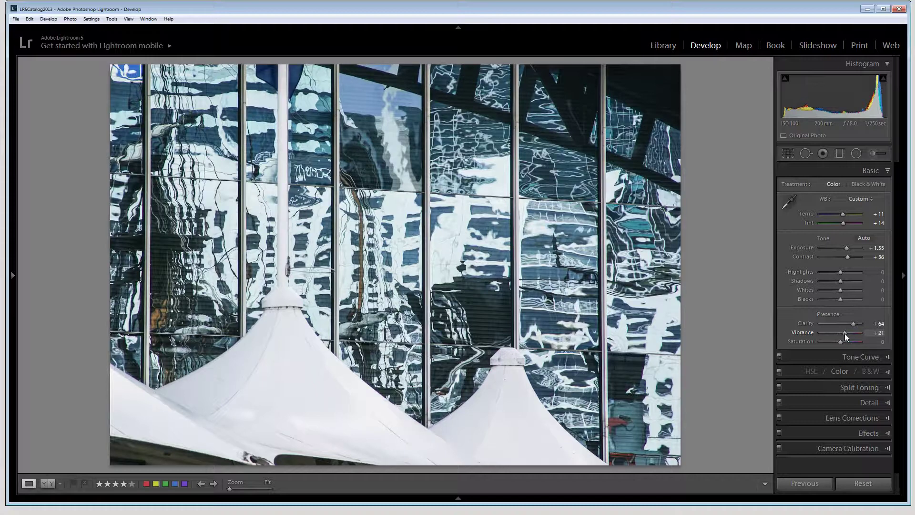
drag(845, 334, 852, 336)
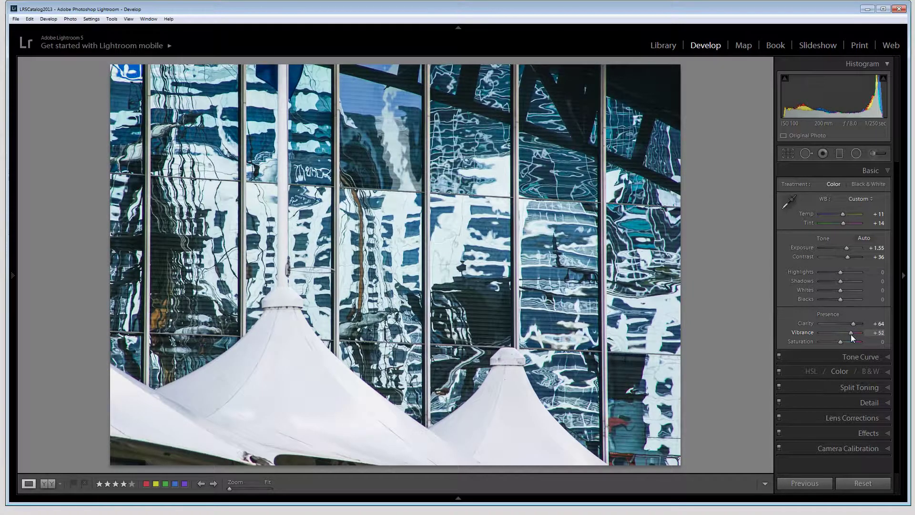
drag(851, 334, 850, 335)
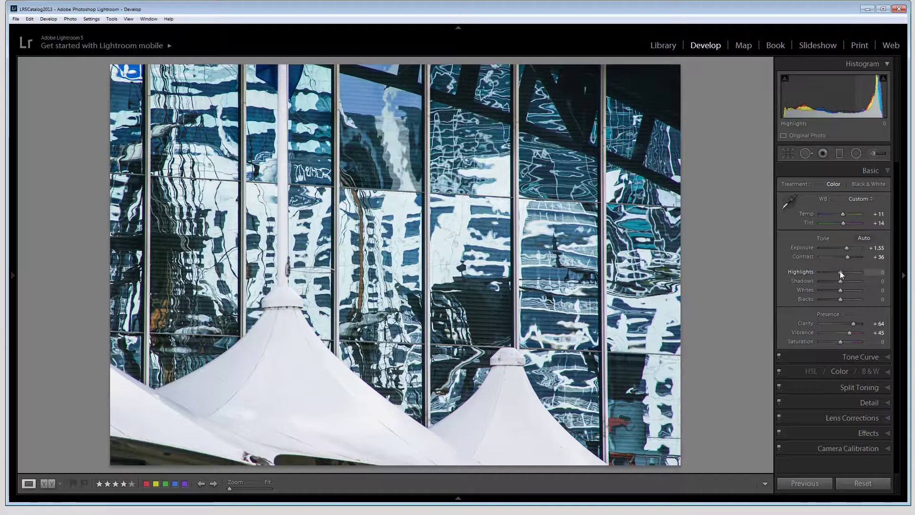
Set Highlights to −40, Whites to −36 and Blacks to −2
mouse_move(840, 271)
mouse_down()
mouse_move(823, 277)
mouse_move(832, 279)
mouse_up()
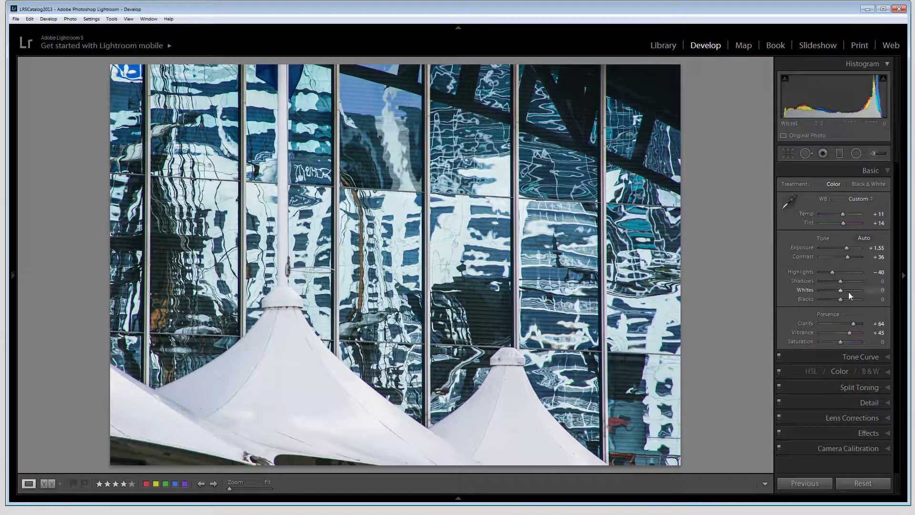
drag(840, 290, 833, 293)
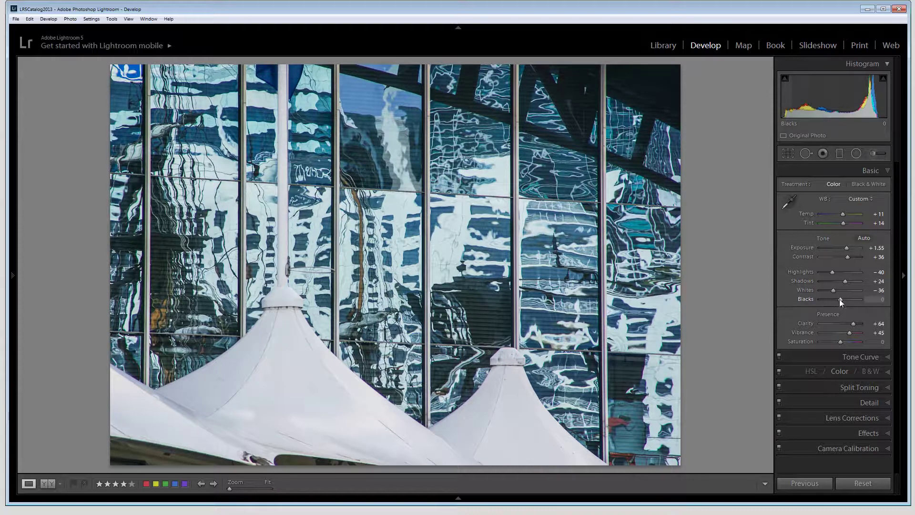
drag(840, 299, 840, 302)
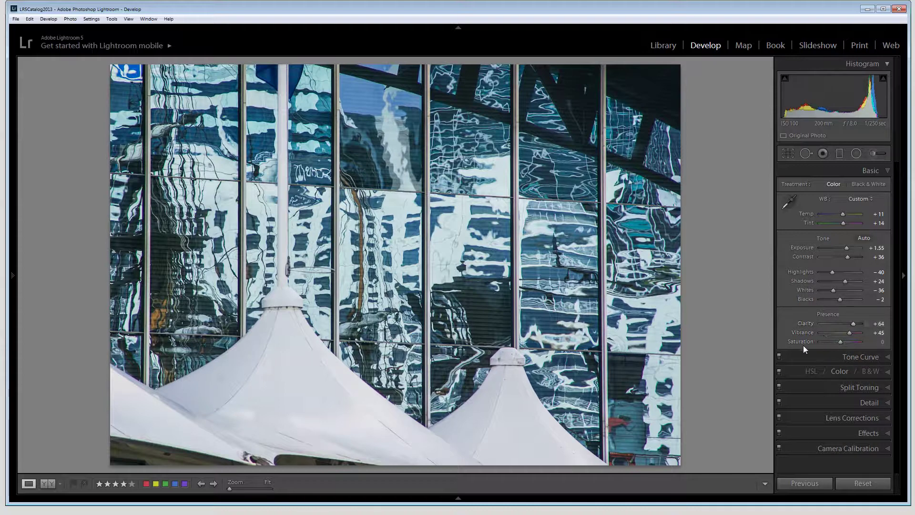
Apply the Strong Contrast point curve in the Tone Curve panel
click(888, 357)
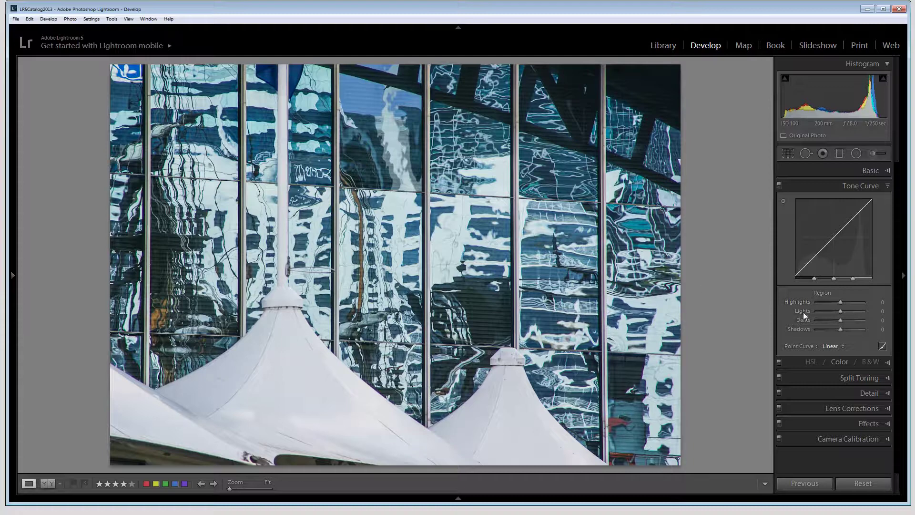
click(838, 347)
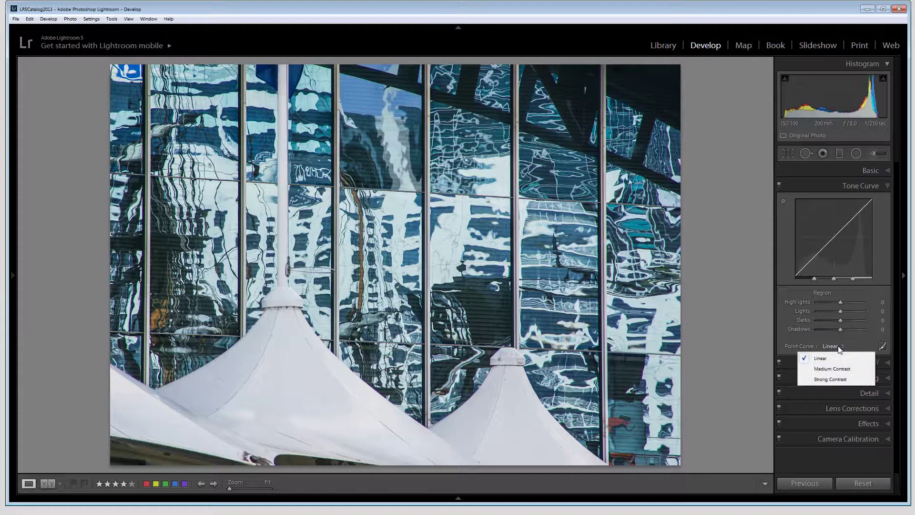
click(834, 369)
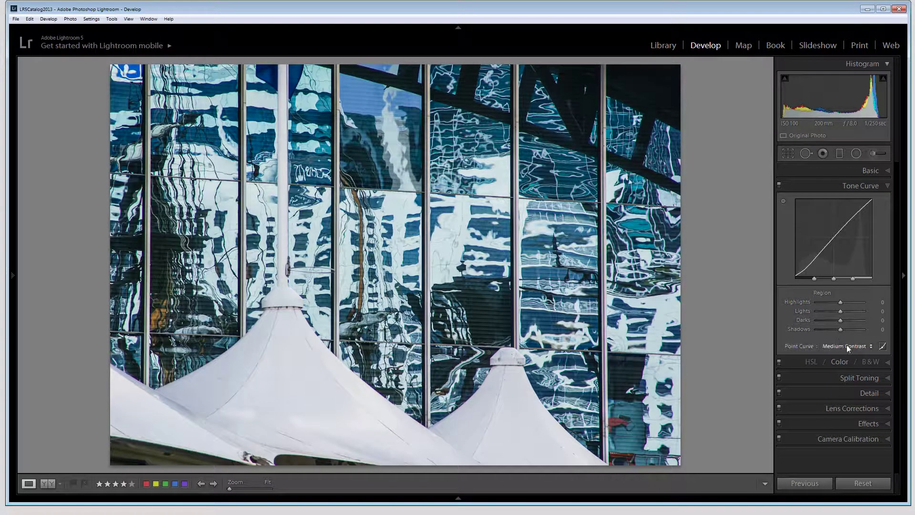
click(848, 346)
click(830, 380)
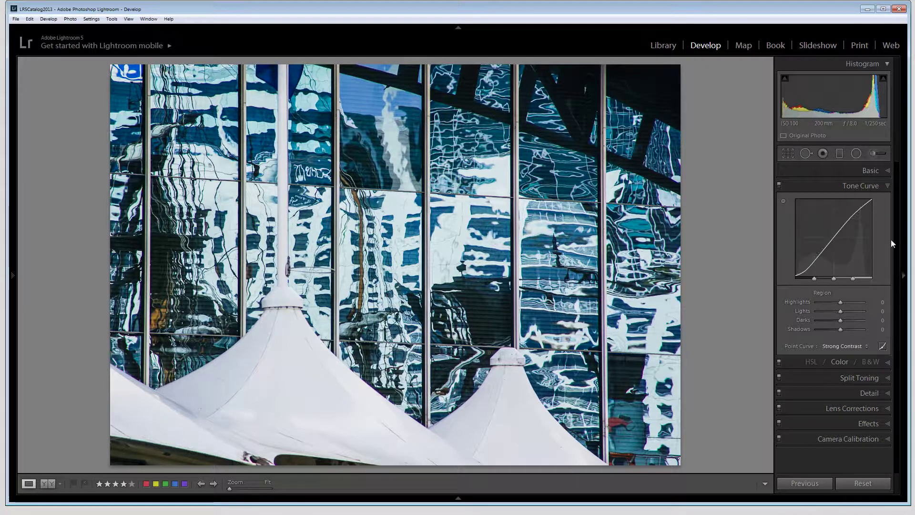
Collapse the Tone Curve and bring up the HSL / Color panel's per-colour sliders
click(882, 186)
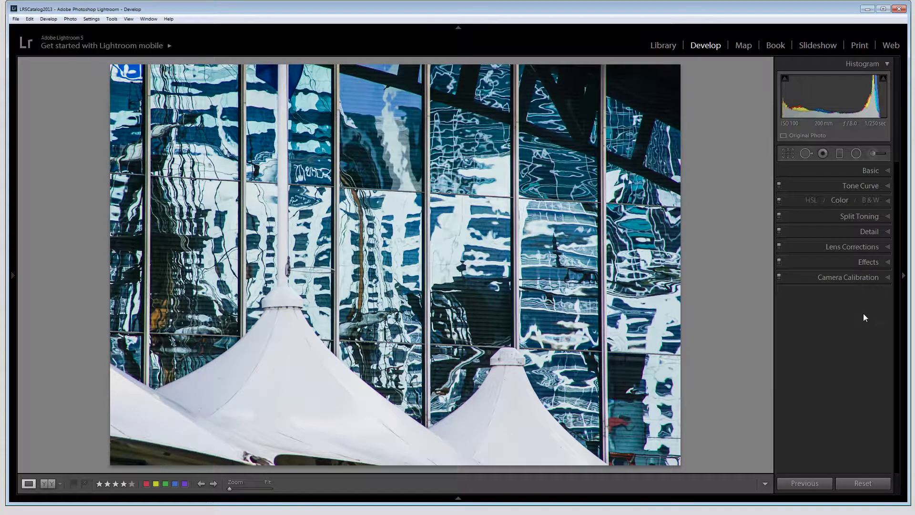
click(840, 199)
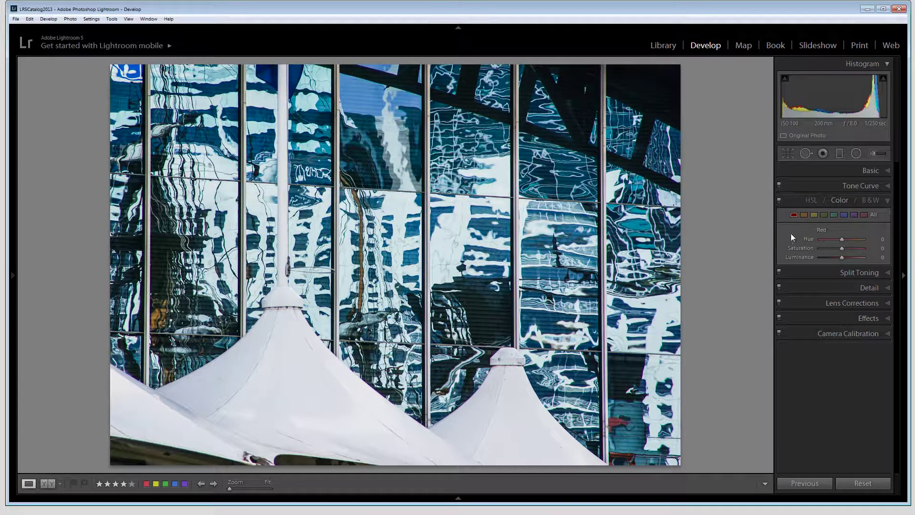
click(794, 215)
click(793, 214)
click(794, 213)
click(811, 200)
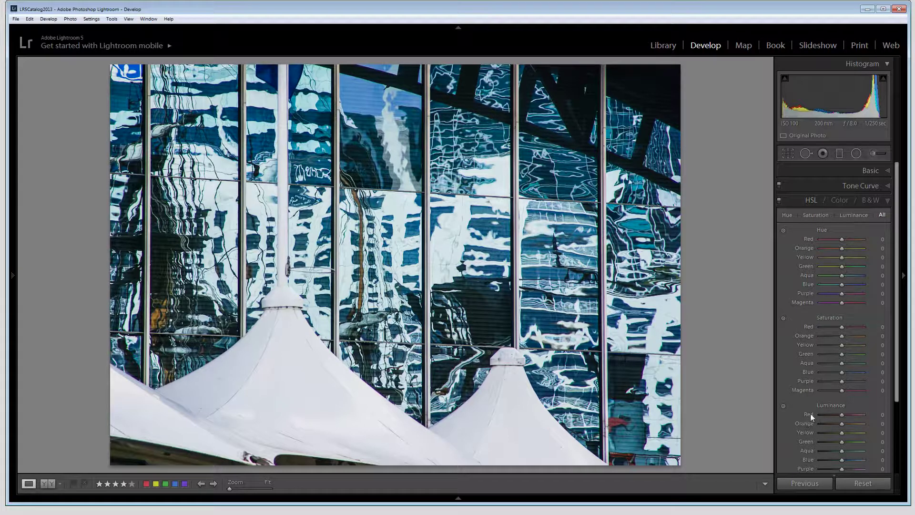
click(839, 202)
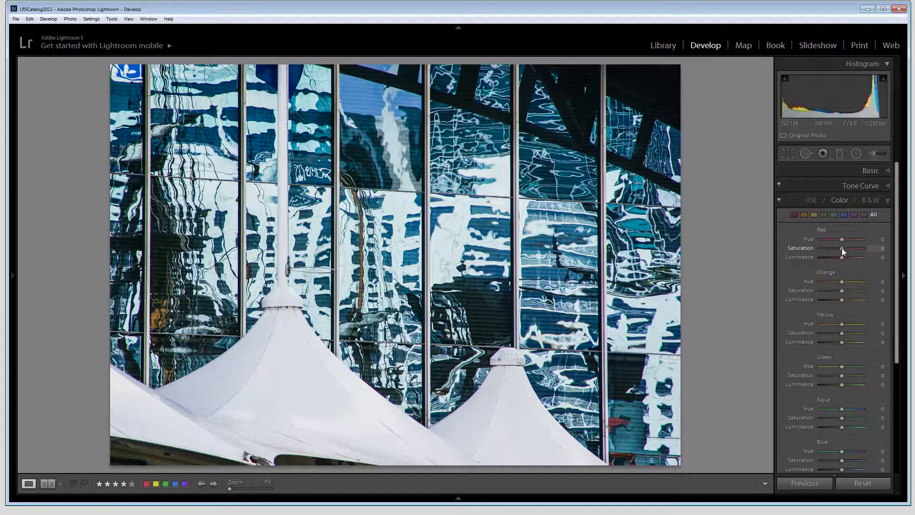
Raise saturation of Red to +29, Orange to +38 and Magenta to +31
drag(841, 248, 847, 248)
drag(842, 293, 852, 294)
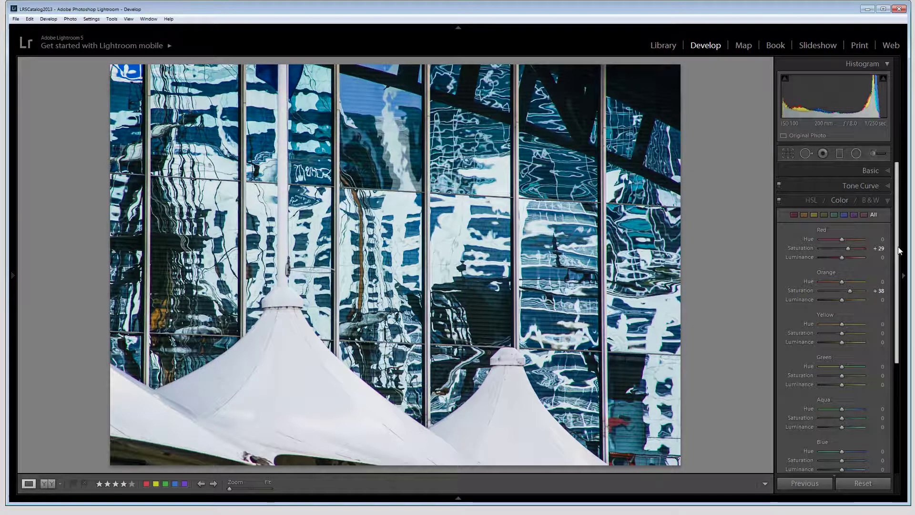
drag(898, 251, 907, 368)
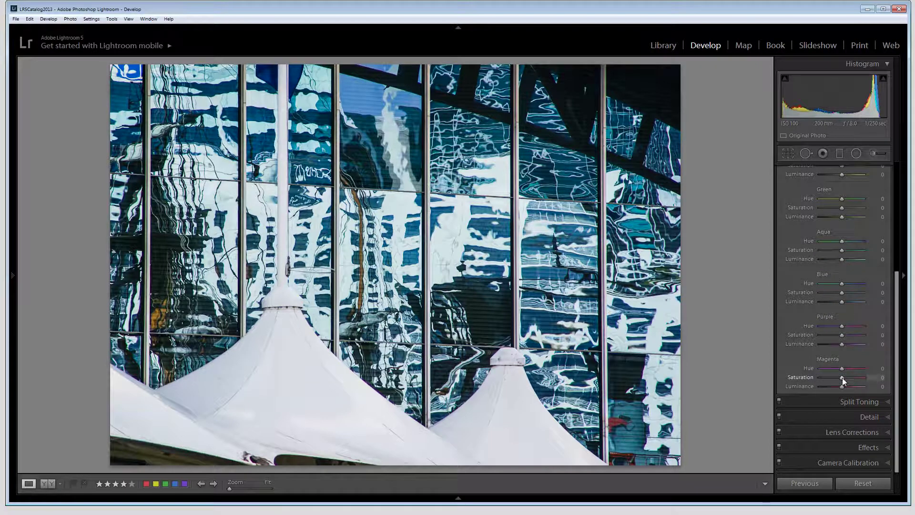
drag(842, 378, 848, 376)
drag(899, 340, 877, 187)
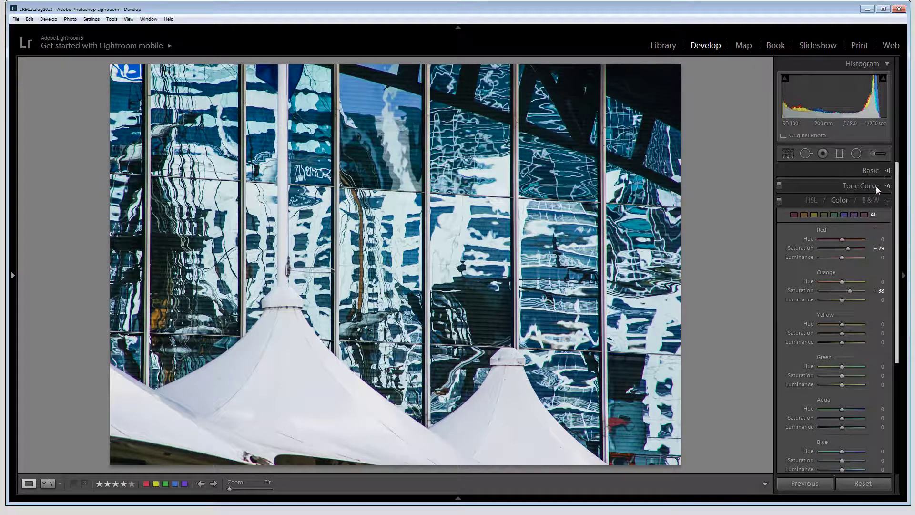
Paint an Adjustment Brush stroke down the left window mullion and raise its Saturation
click(872, 152)
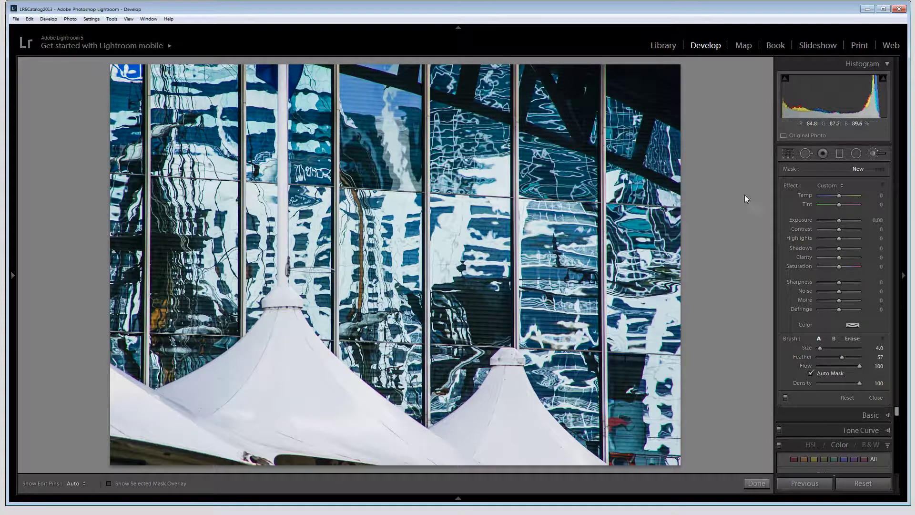
click(155, 319)
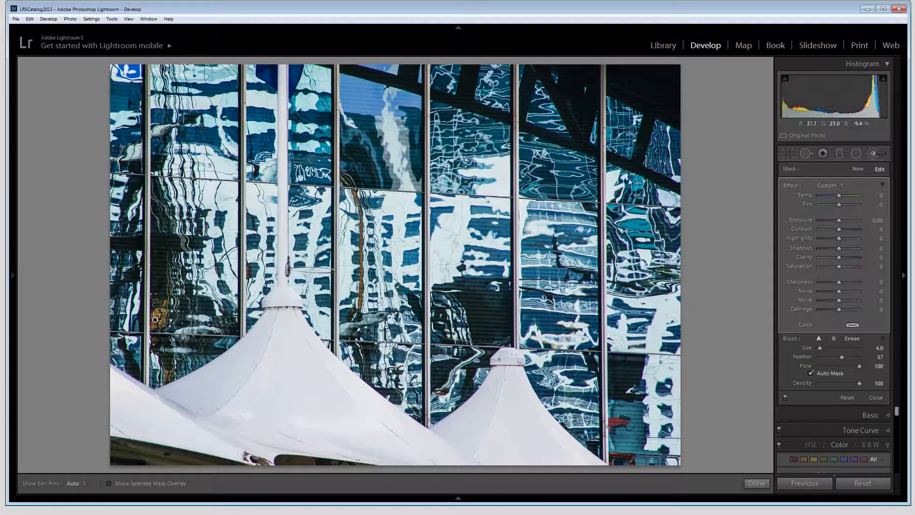
key(h)
mouse_move(158, 323)
mouse_down()
mouse_move(162, 311)
mouse_move(169, 376)
mouse_move(193, 356)
mouse_up()
key(h)
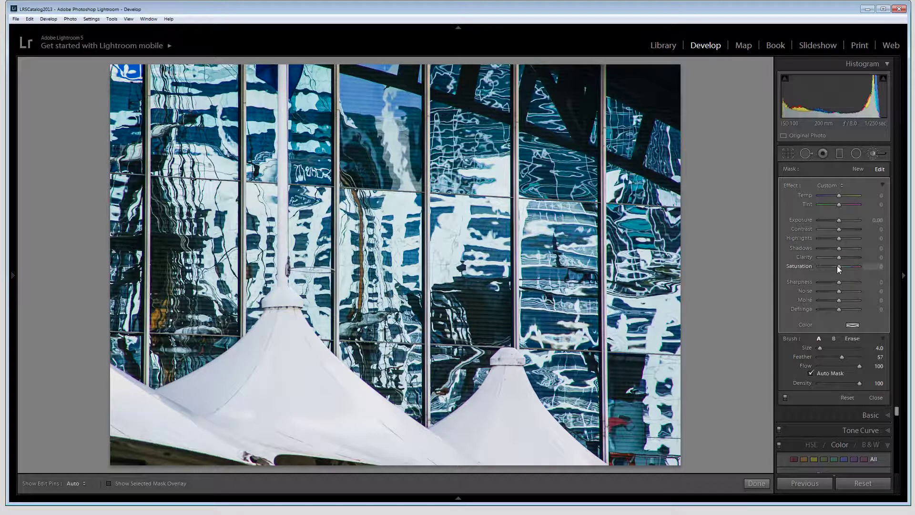
drag(838, 267, 849, 267)
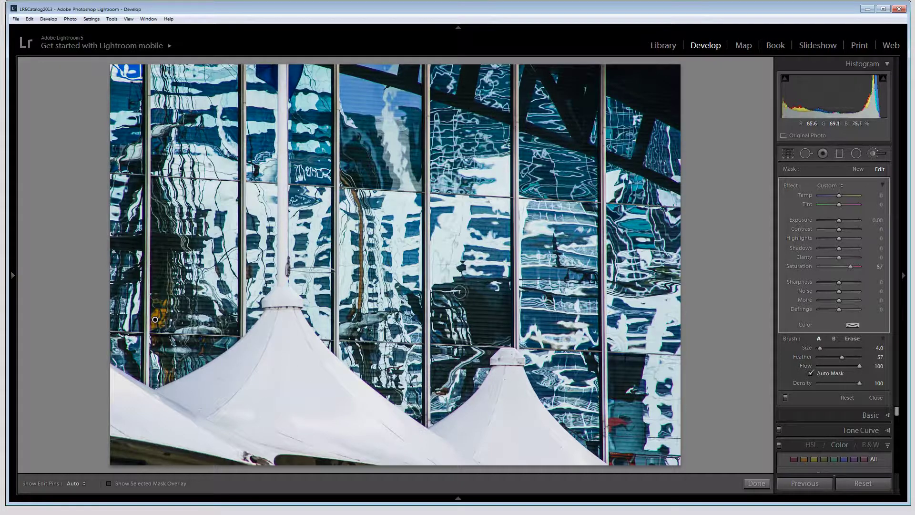
Add a new brush mask on the small red glass detail with Saturation +40
click(857, 169)
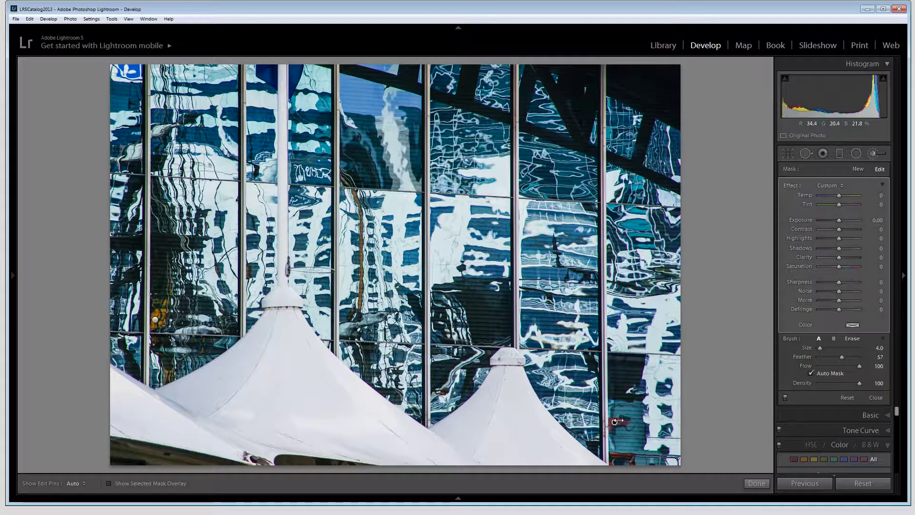
drag(618, 421, 616, 422)
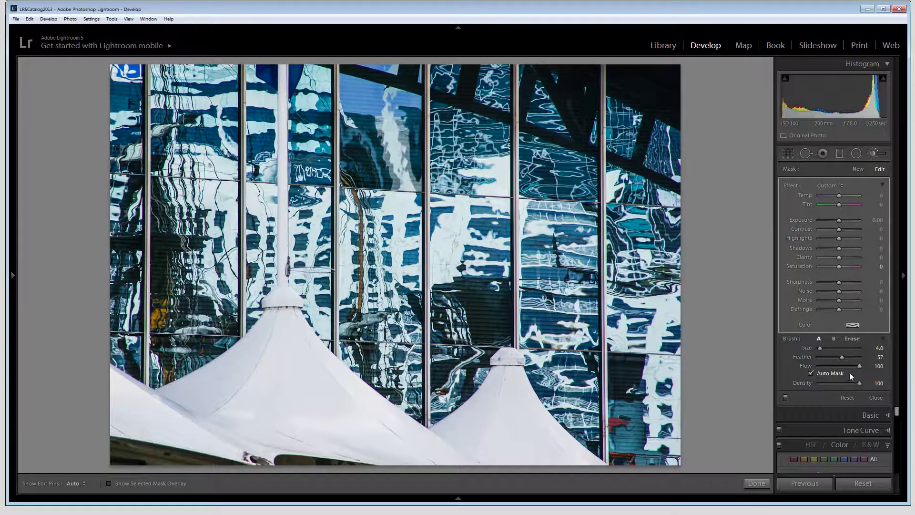
key(h)
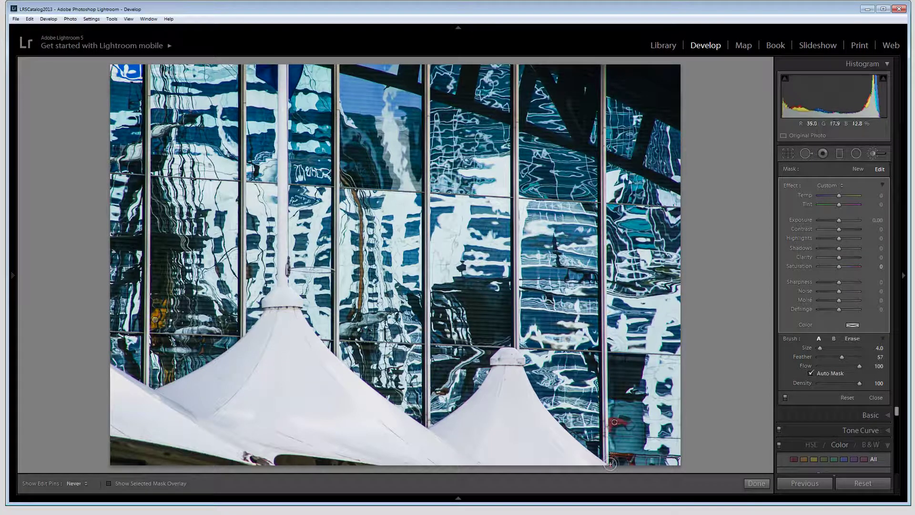
key(h)
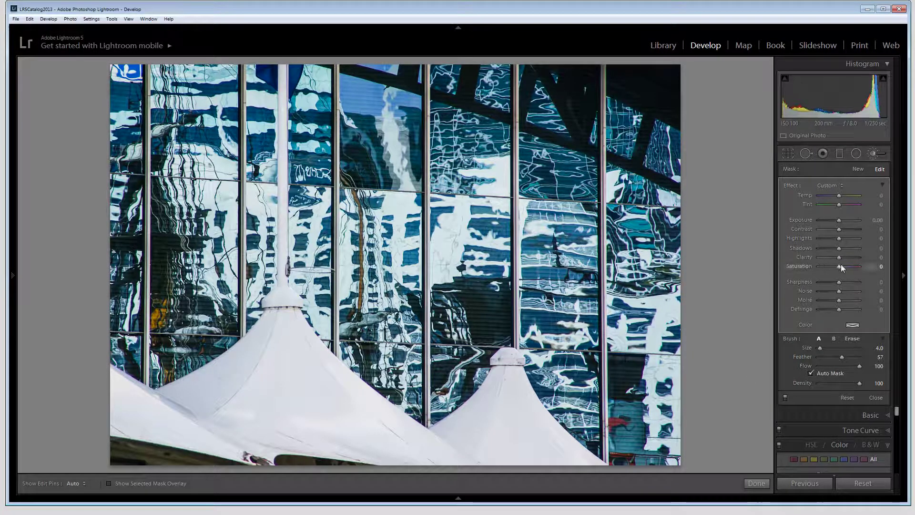
drag(841, 268, 842, 269)
Paint a new brush mask over the reddish pole and boost its Saturation
click(857, 170)
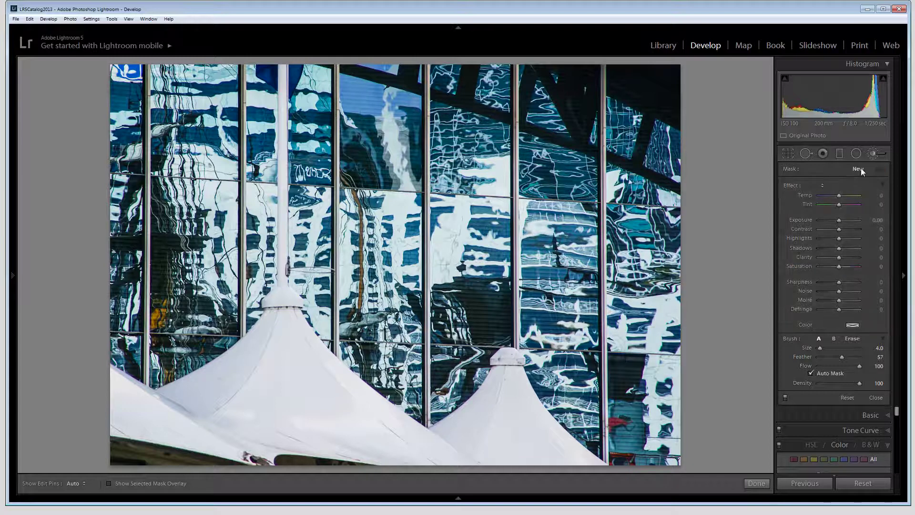
key(h)
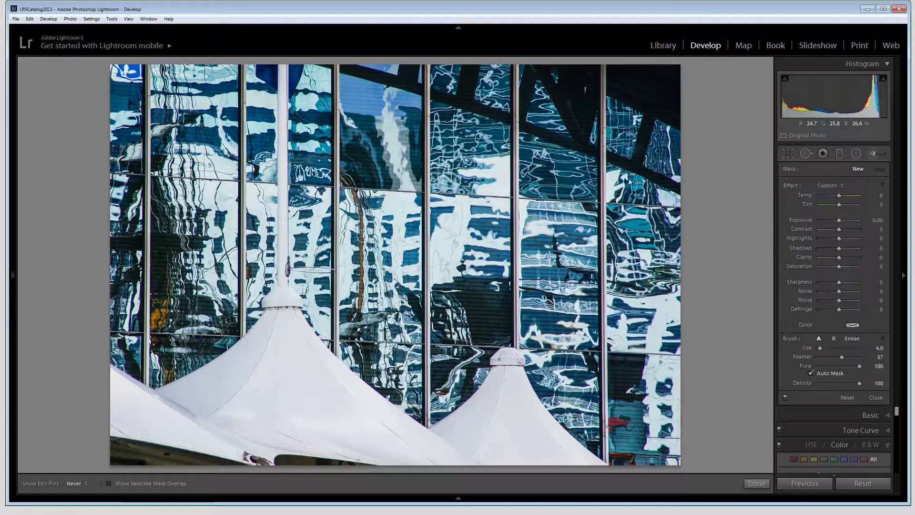
drag(363, 277, 354, 315)
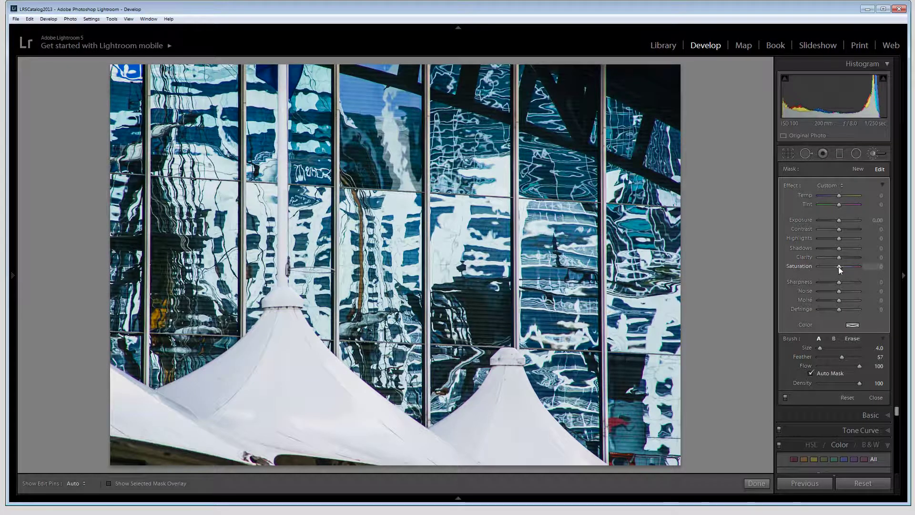
drag(839, 266, 847, 268)
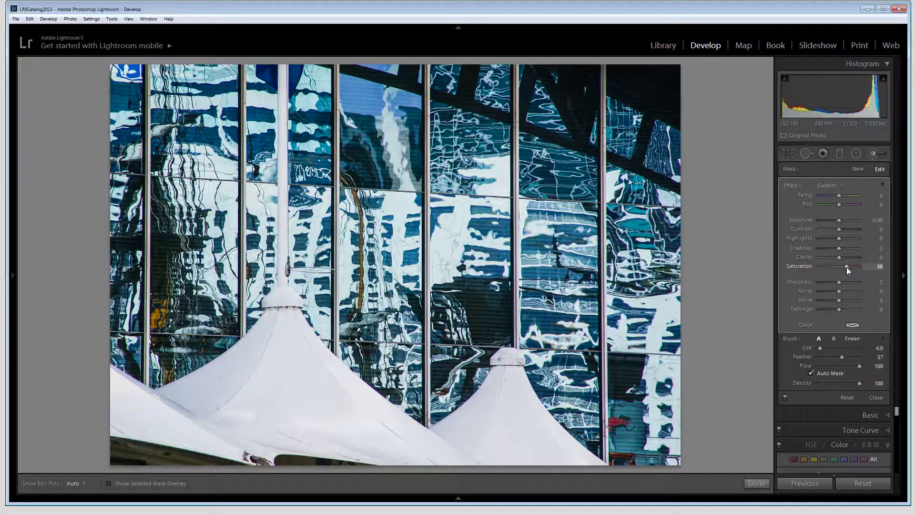
click(756, 483)
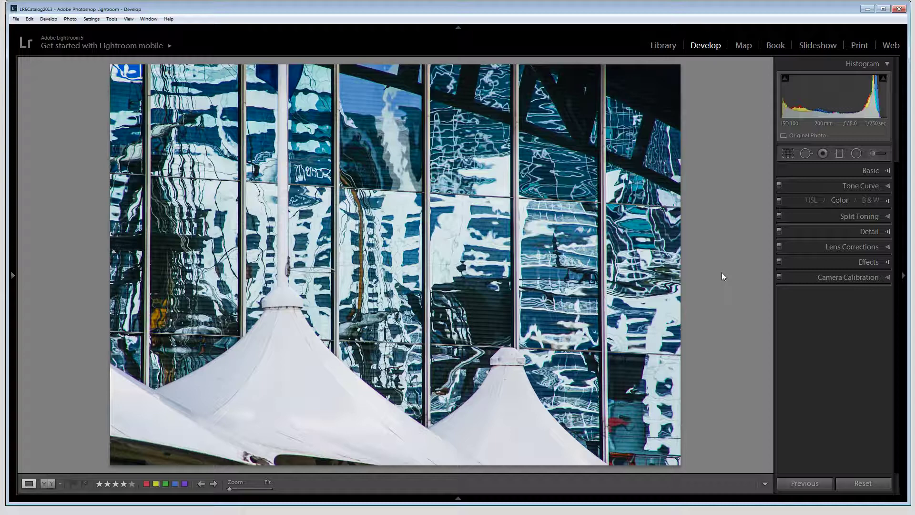
key(backslash)
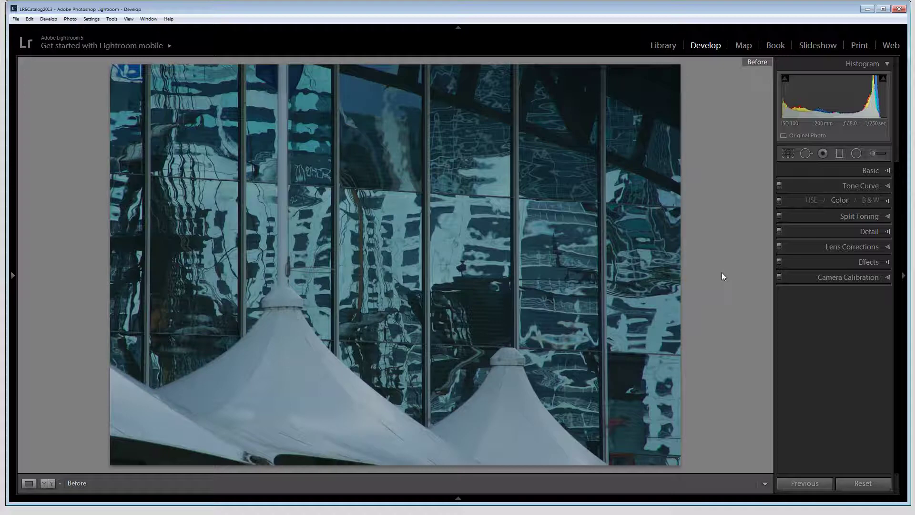
key(backslash)
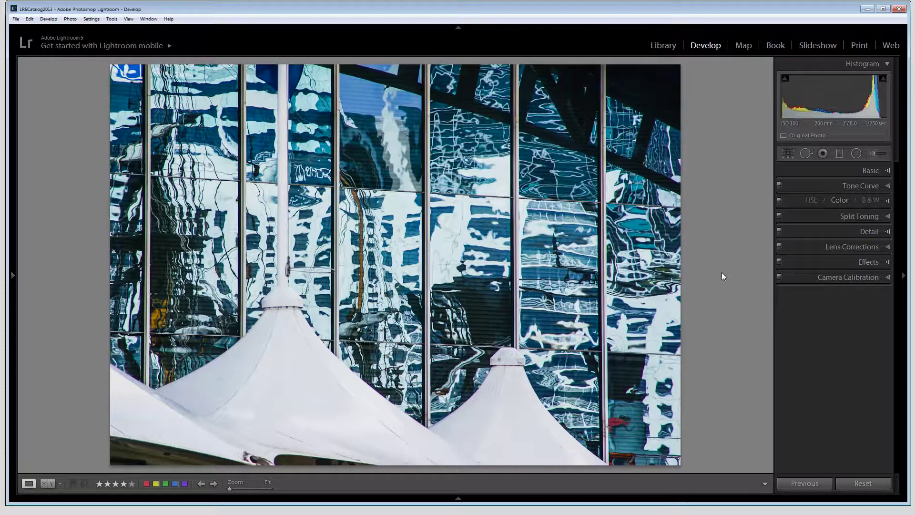